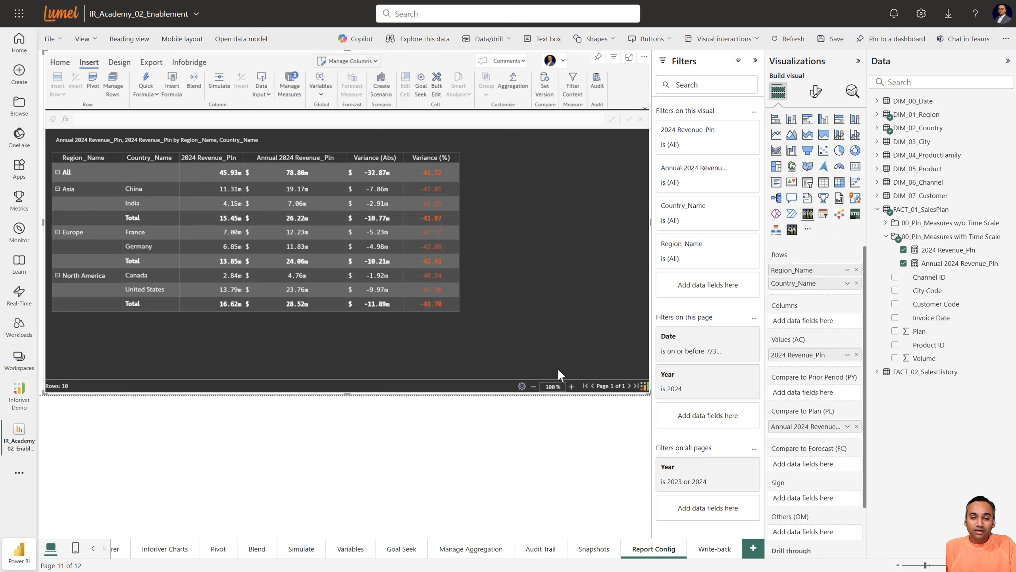
click(645, 57)
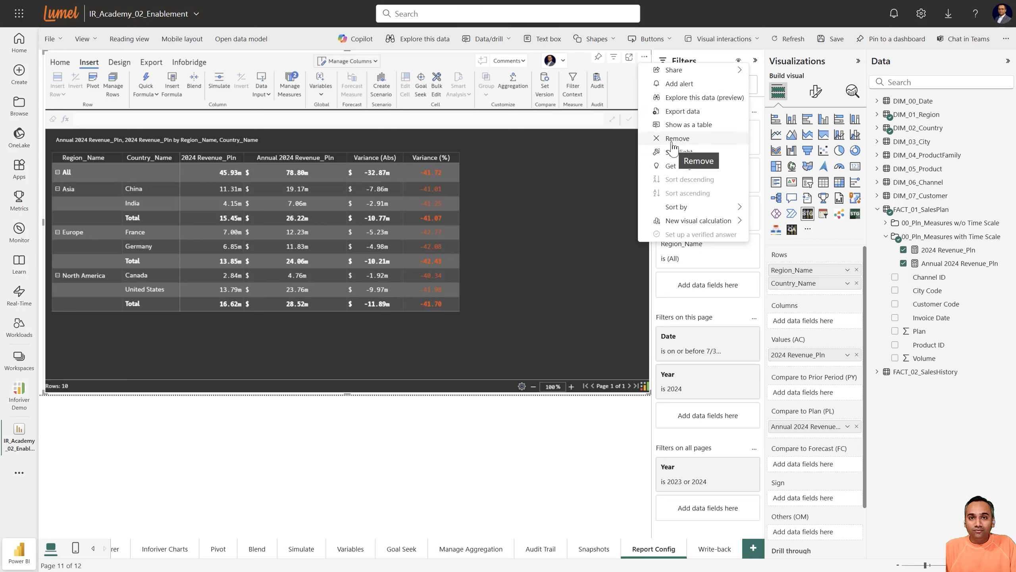
click(596, 259)
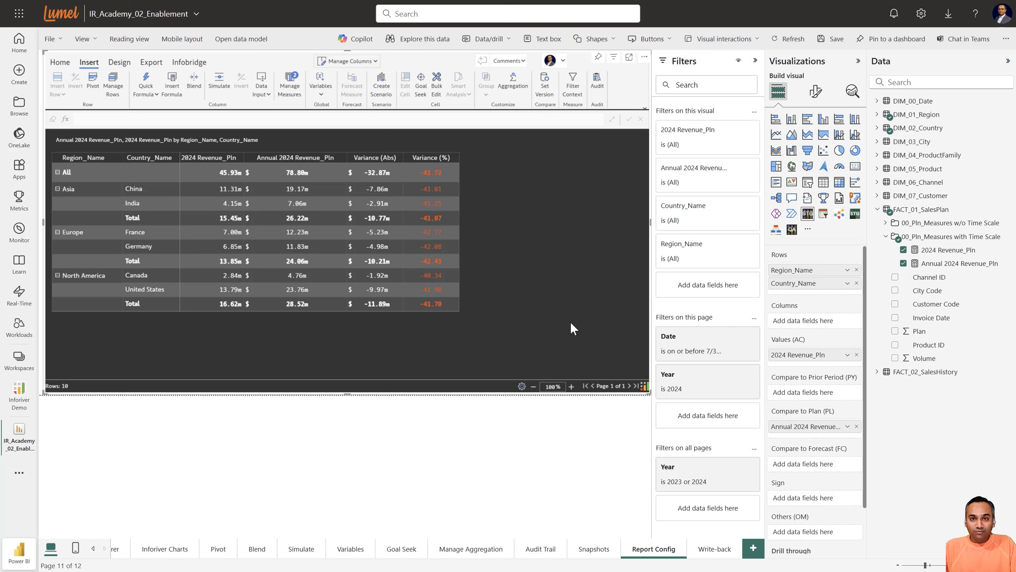
- Back up the matrix's report configuration and download it as a JSON file
click(152, 62)
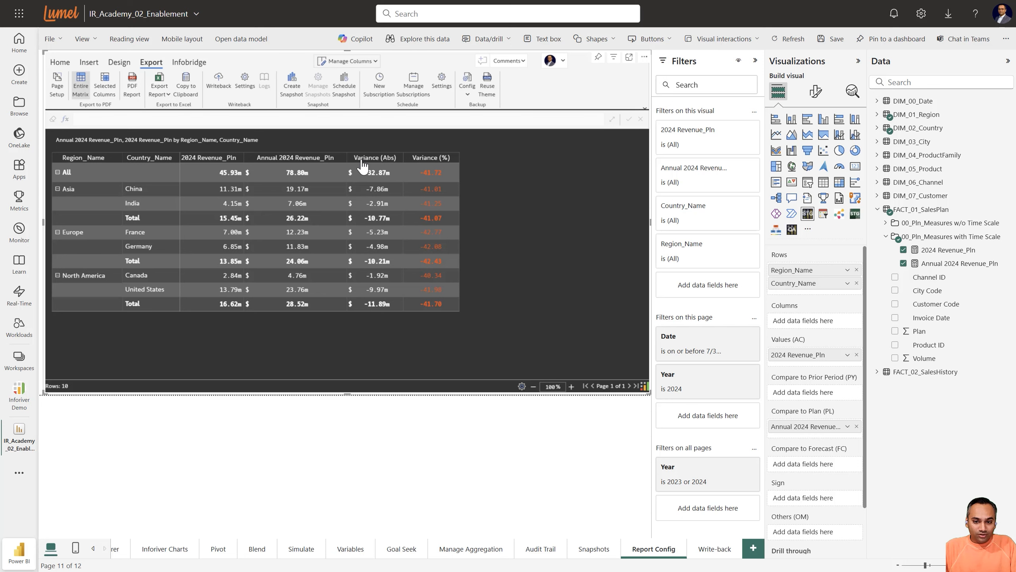
click(468, 98)
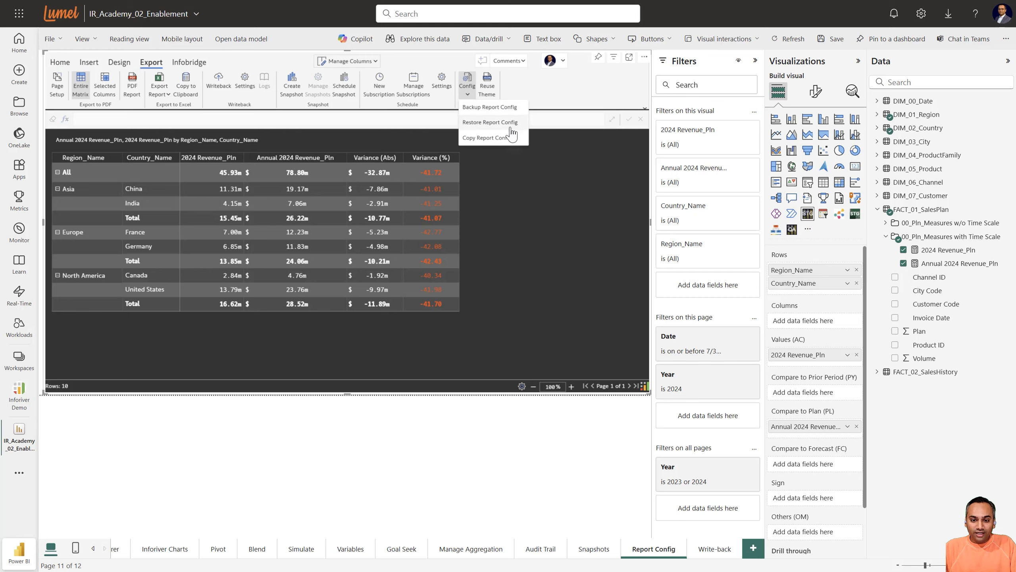
click(495, 108)
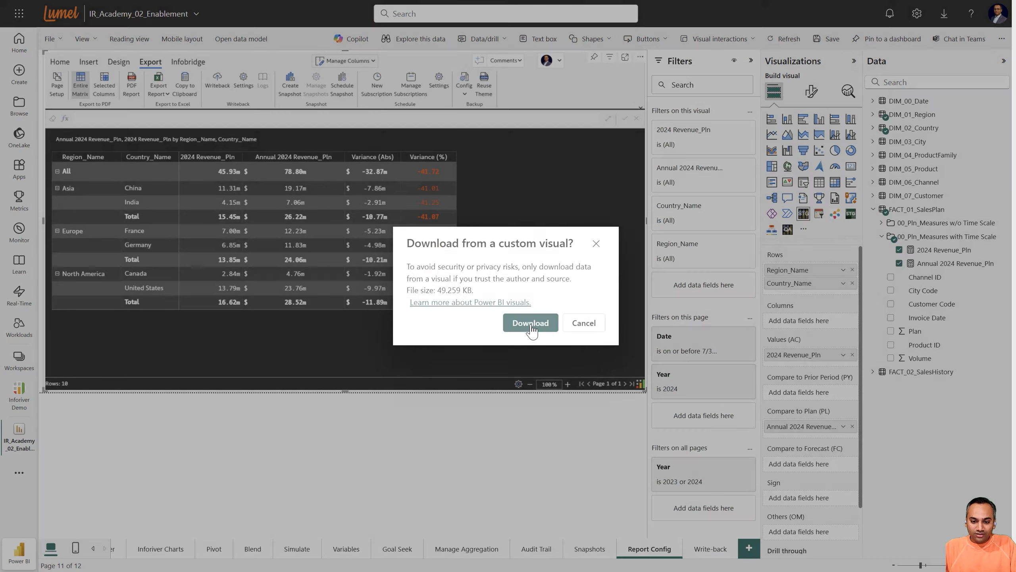
click(530, 324)
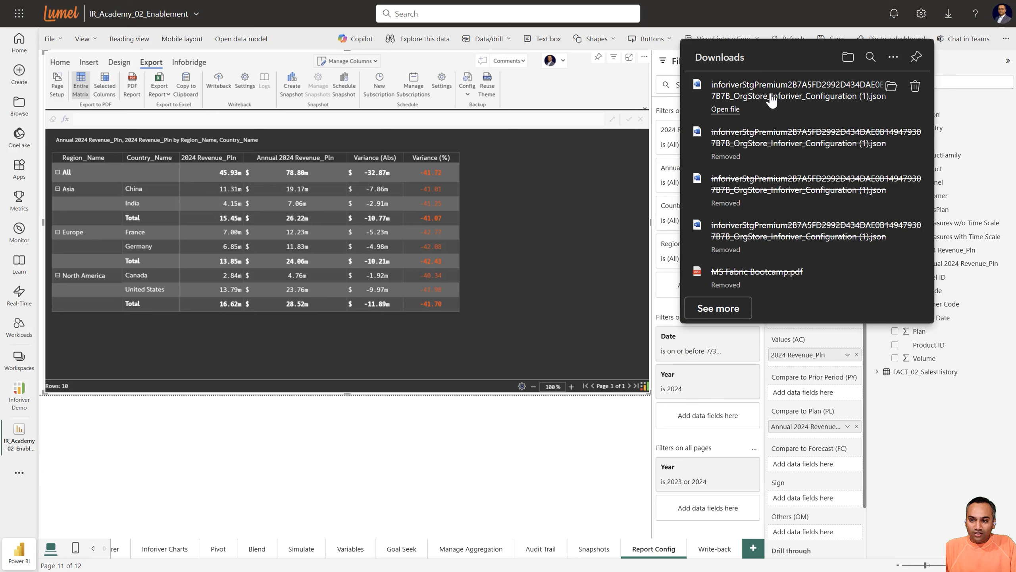
click(536, 259)
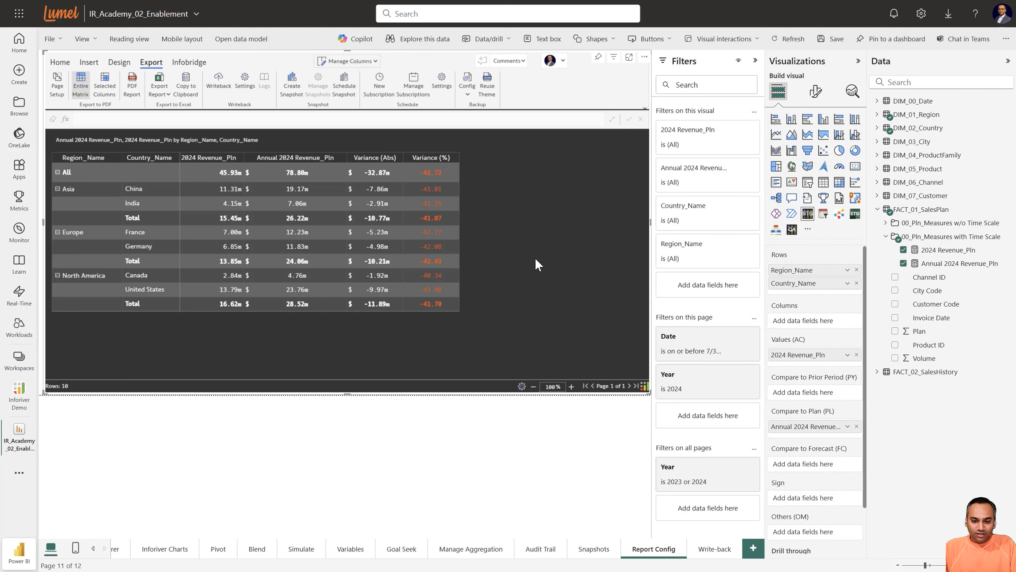
- Replace the existing matrix visual with a new, empty Inforiver Writeback Matrix enlarged to fill the report page
click(645, 60)
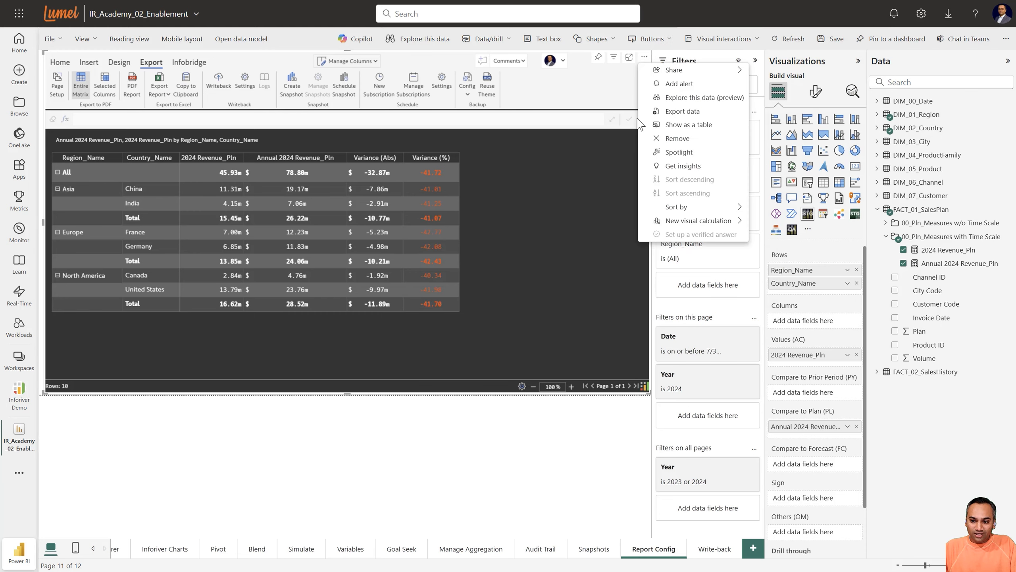
click(668, 138)
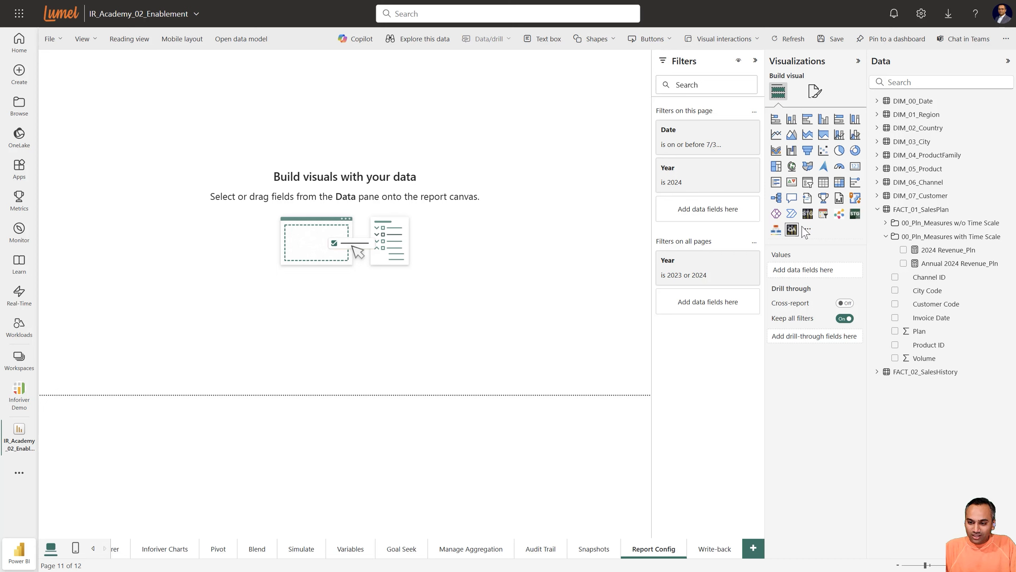
click(808, 214)
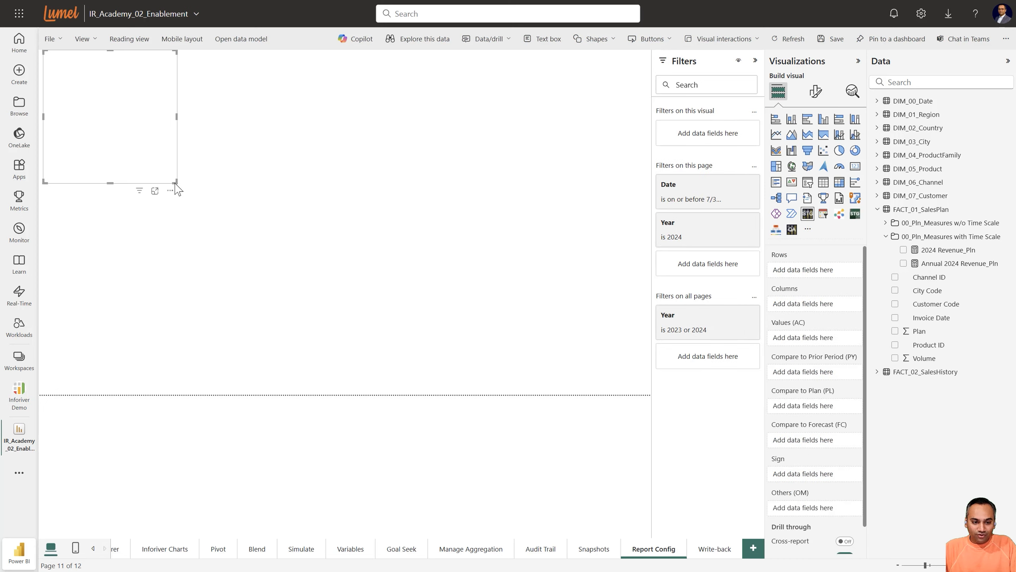
drag(175, 181, 228, 205)
drag(280, 228, 660, 404)
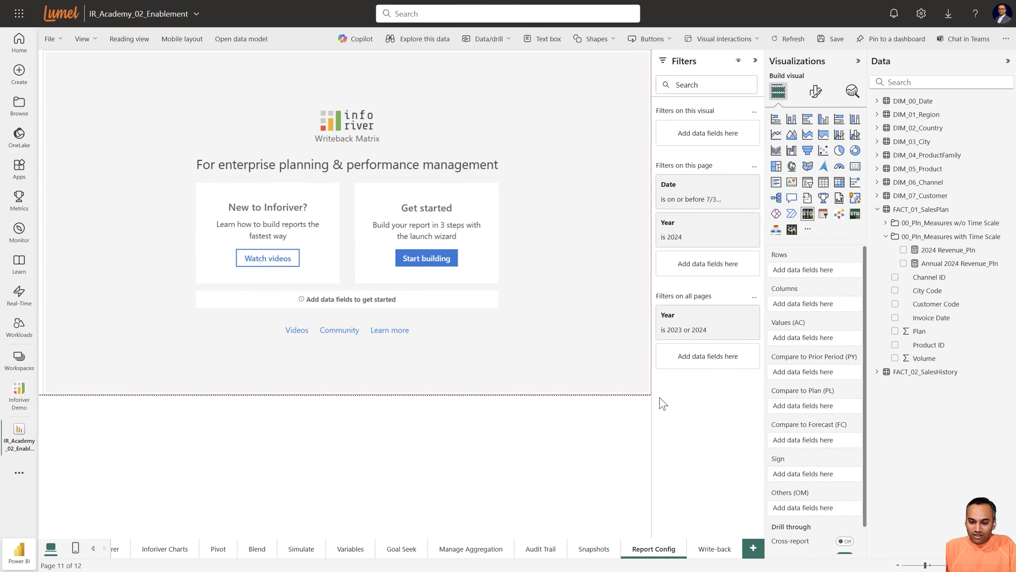
- Assign Region_Name from DIM_01_Region and Country_Name from DIM_02_Country to the new matrix's rows
click(876, 114)
drag(907, 142, 816, 270)
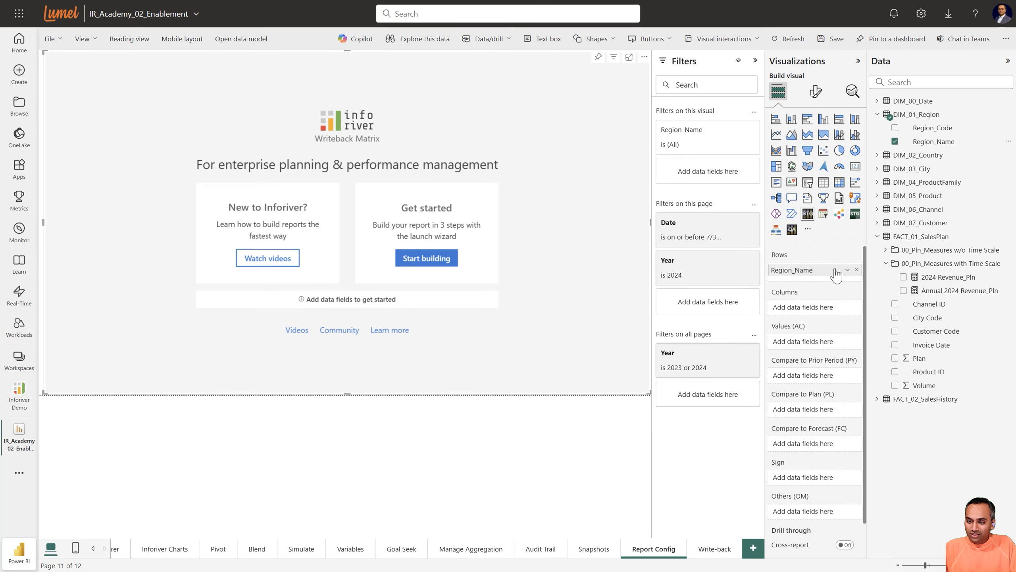
click(926, 158)
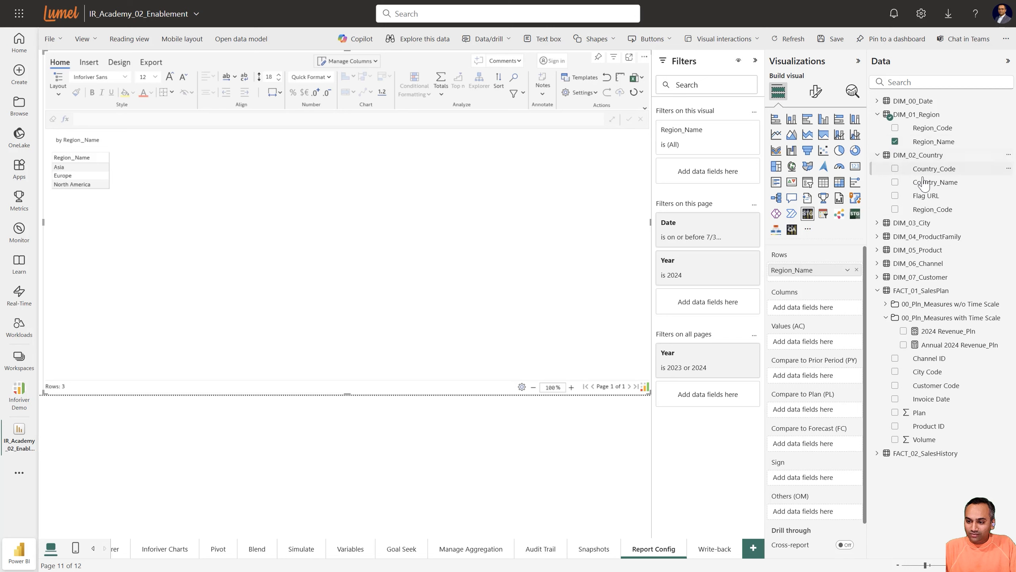
drag(932, 183, 817, 282)
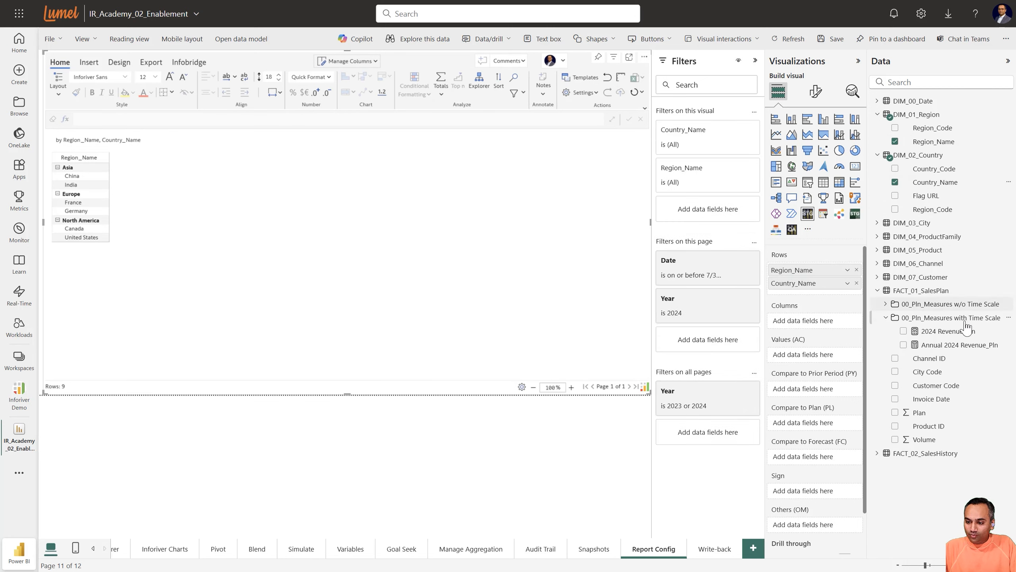
- Assign Annual 2024 Revenue_Pln to Compare to Plan (PL) and 2024 Revenue_Act from FACT_02_SalesHistory to Values (AC)
drag(960, 345, 807, 423)
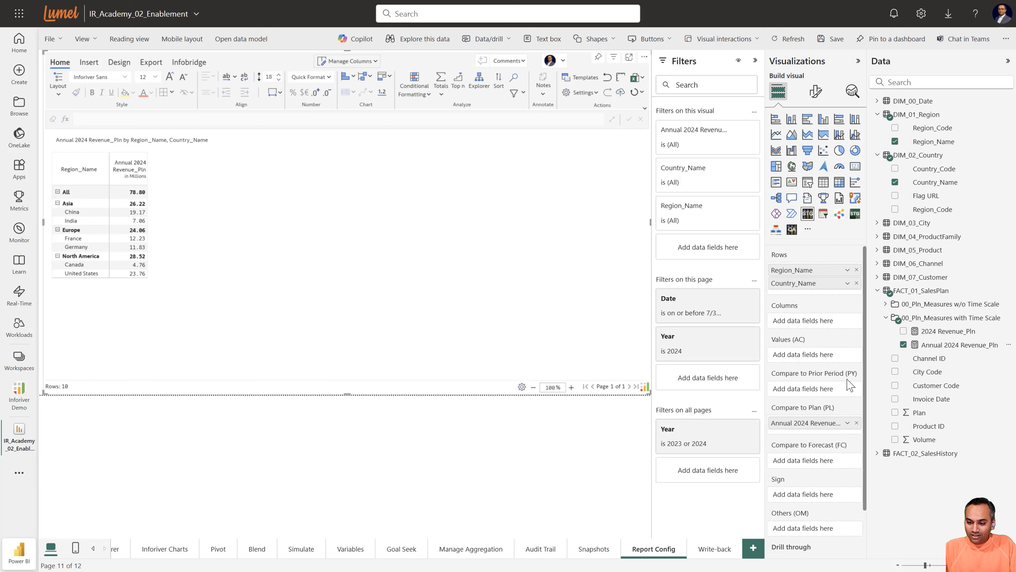
click(878, 290)
click(880, 304)
click(885, 331)
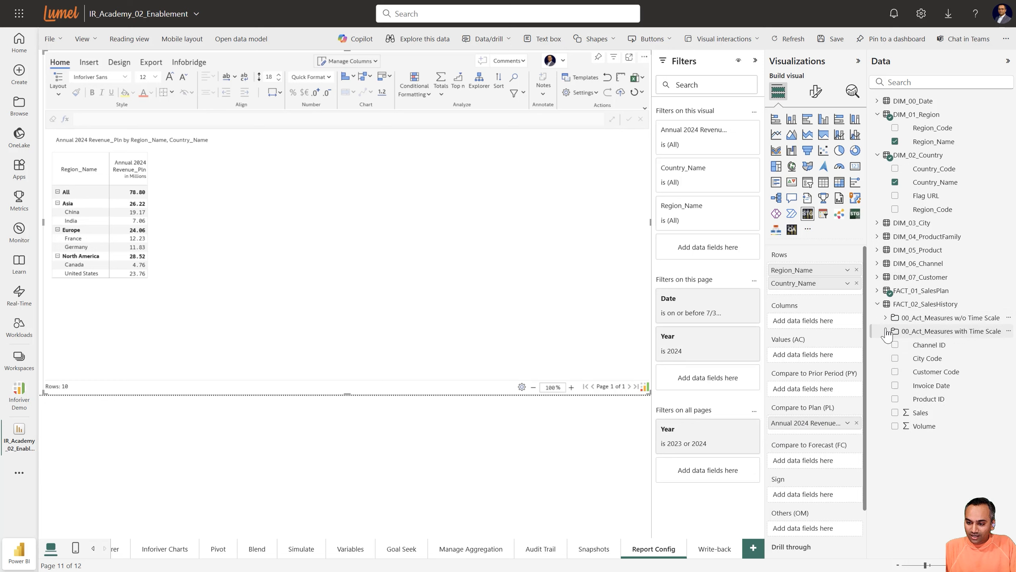
drag(947, 379, 805, 355)
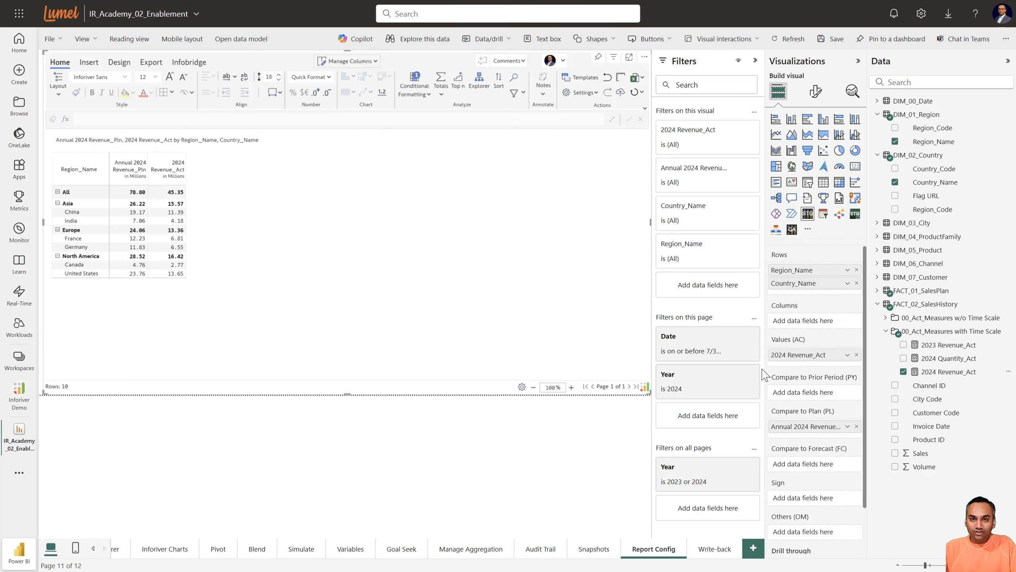
- Collapse the Visualizations and Data panes and upload the Inforiver configuration JSON from Downloads to restore the report config
click(858, 61)
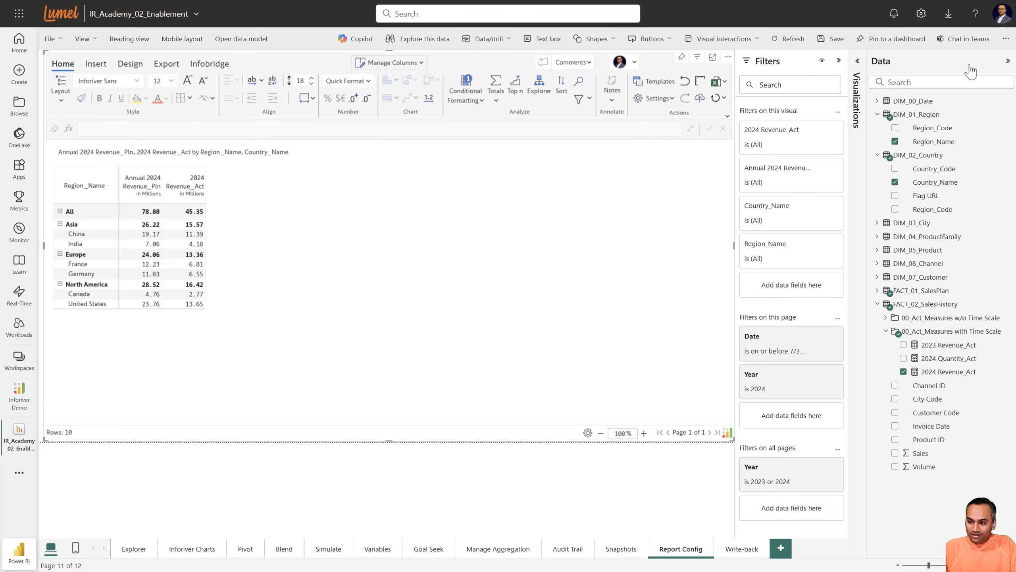
click(1008, 61)
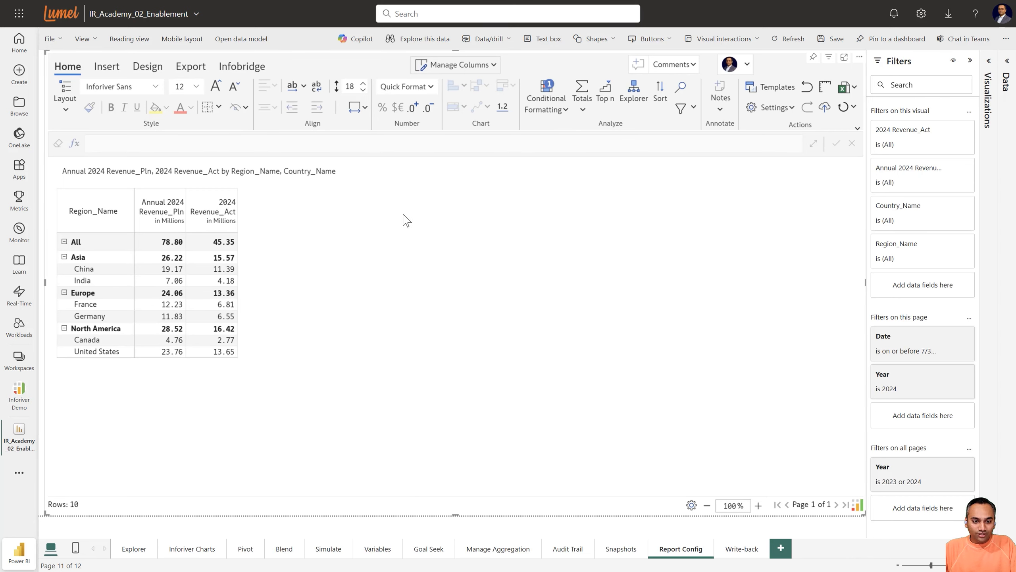
click(192, 68)
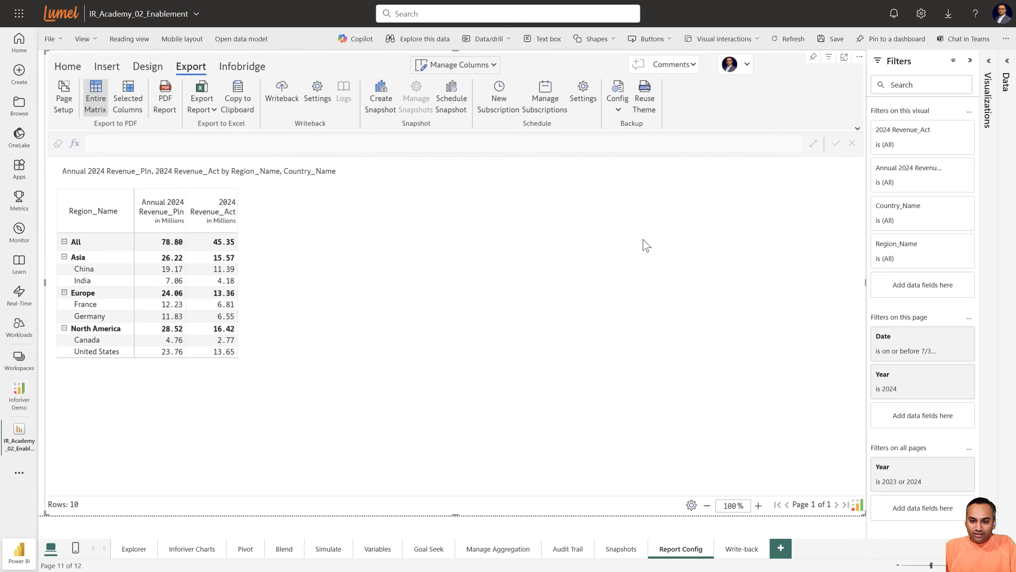
click(619, 112)
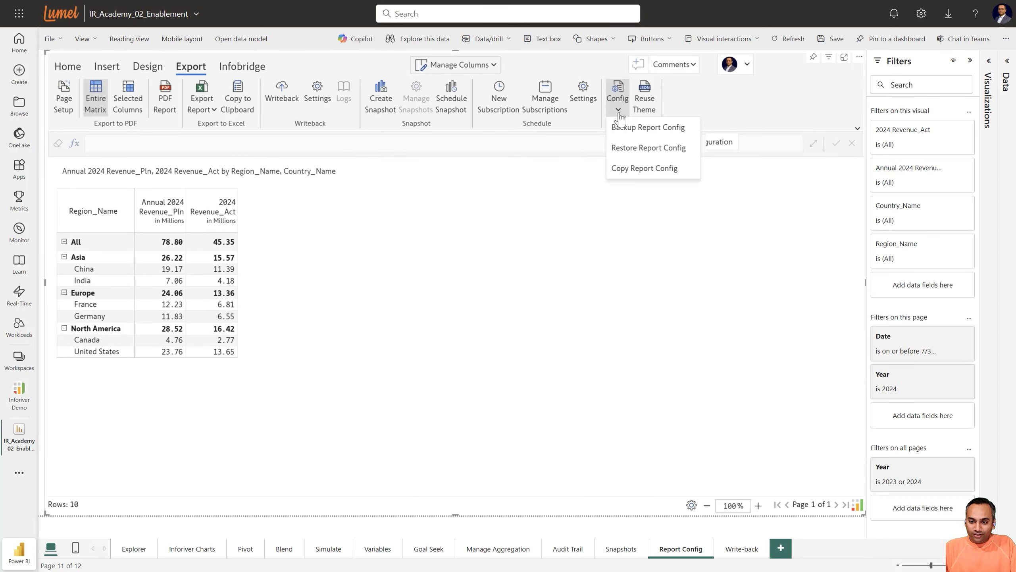
click(643, 155)
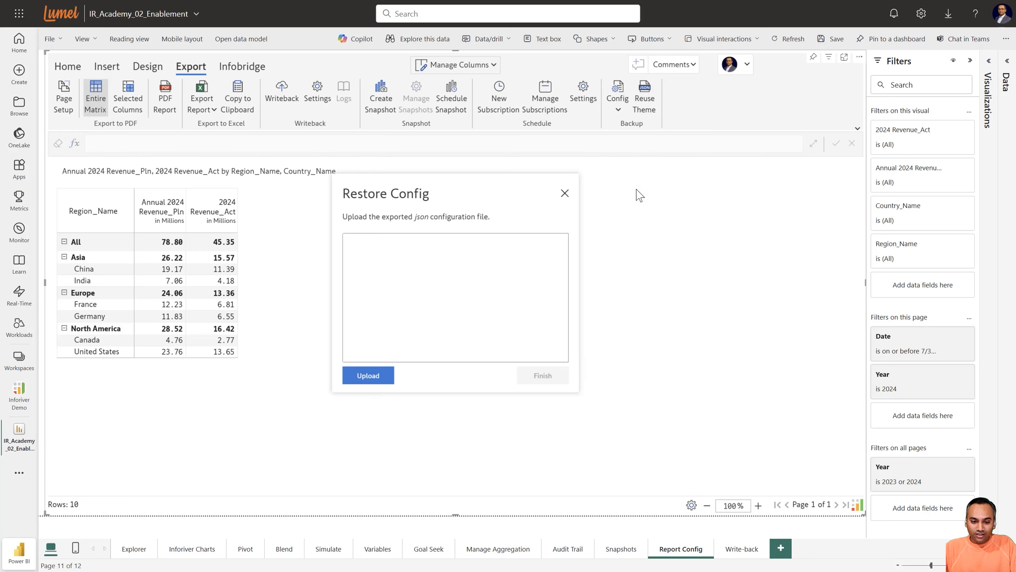
click(373, 377)
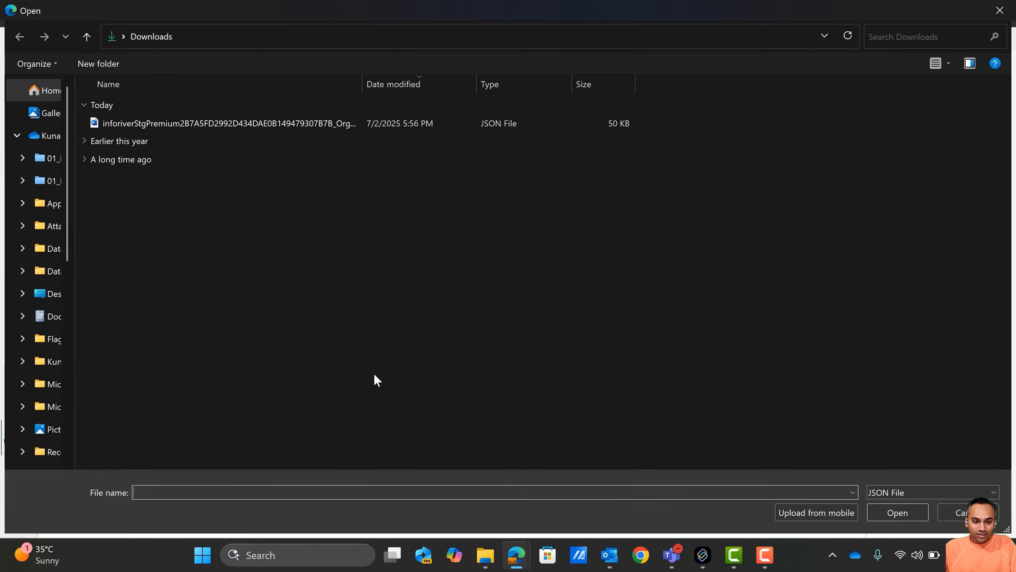
click(195, 123)
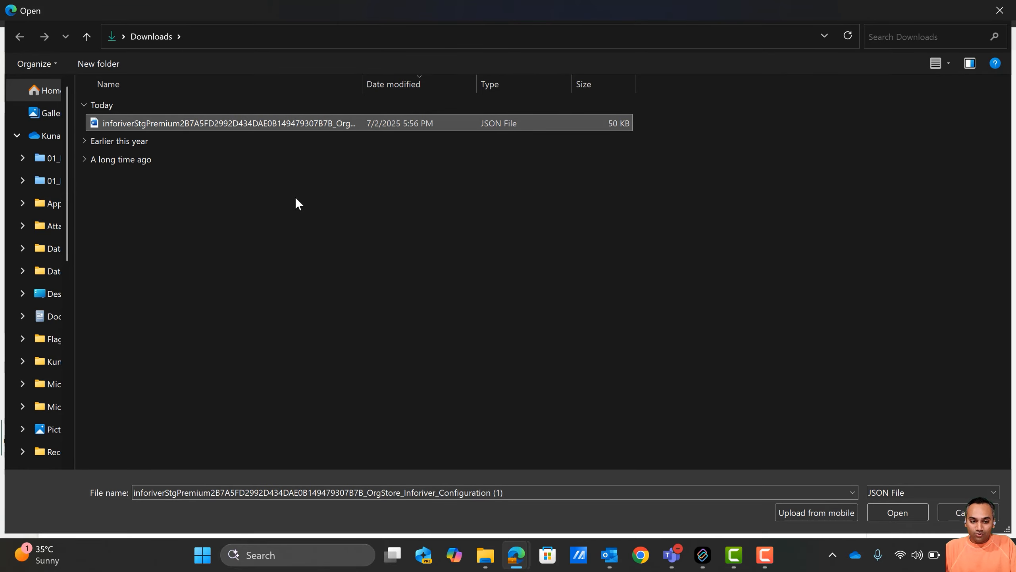
click(889, 513)
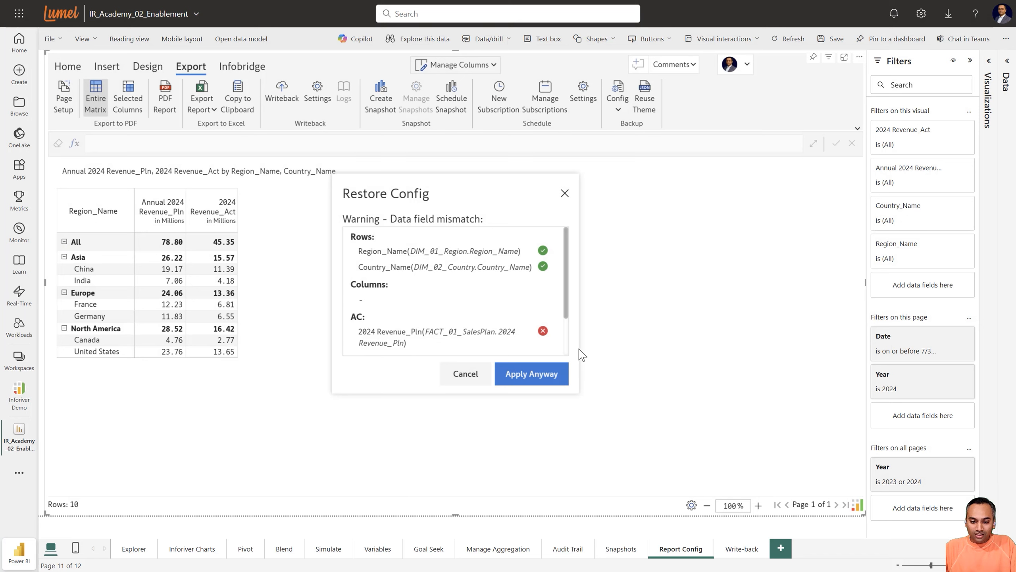
- Review the data field comparison for the uploaded configuration and apply it anyway, accepting that it is irreversible
scroll(568, 285, down, 2)
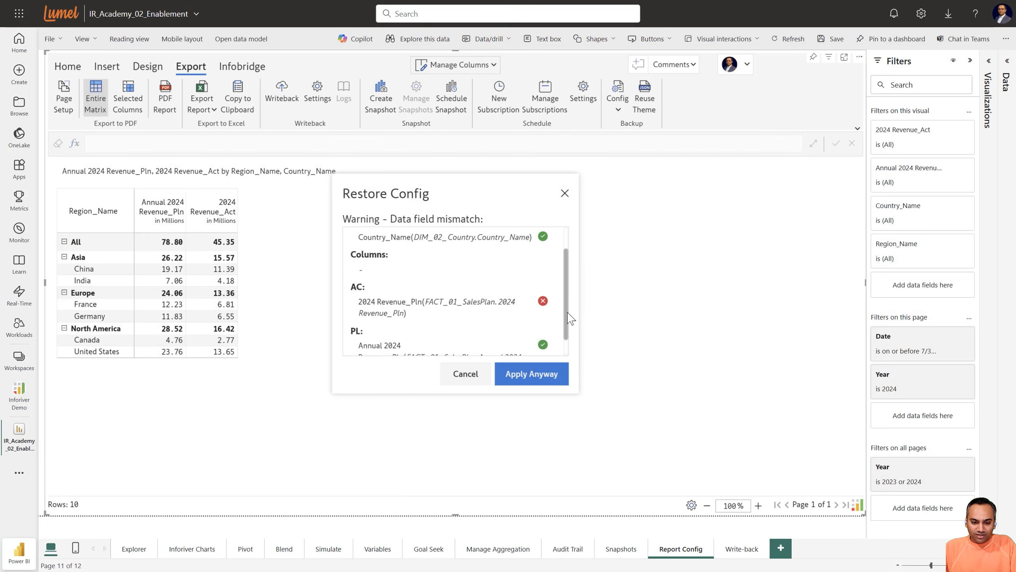
scroll(570, 285, up, 2)
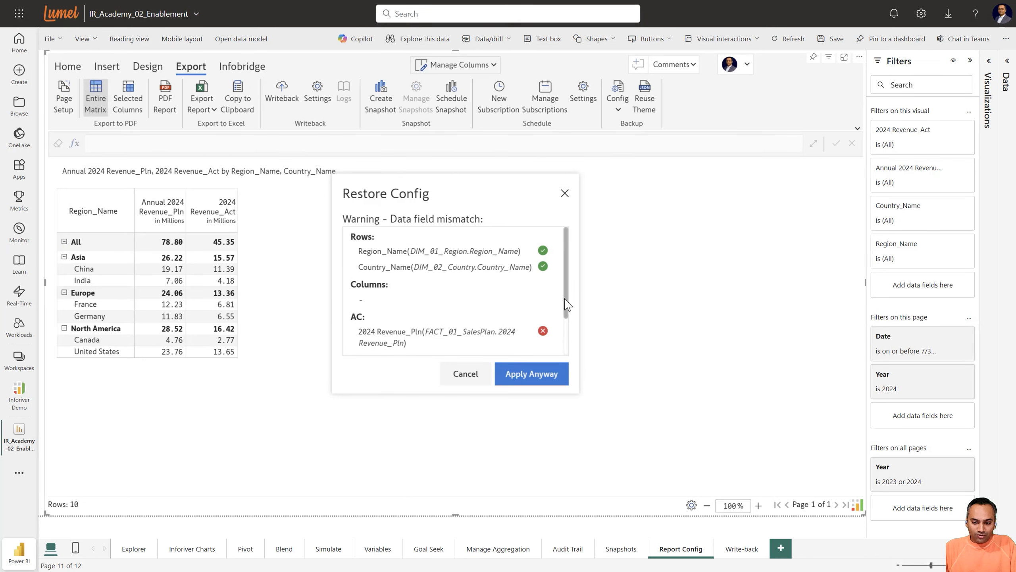
drag(567, 312, 568, 358)
scroll(568, 348, up, 1)
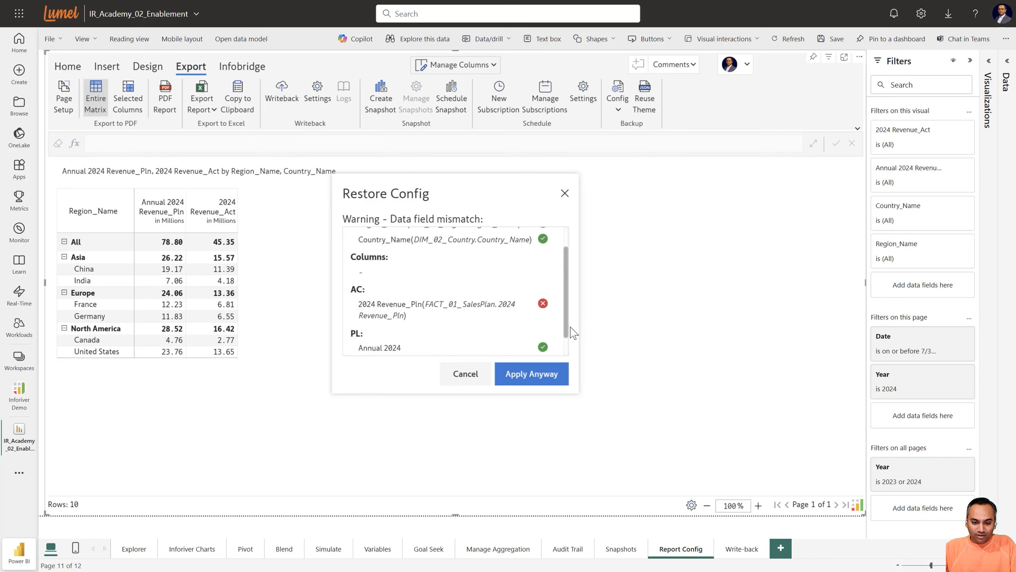
scroll(569, 348, down, 1)
scroll(569, 348, down, 1)
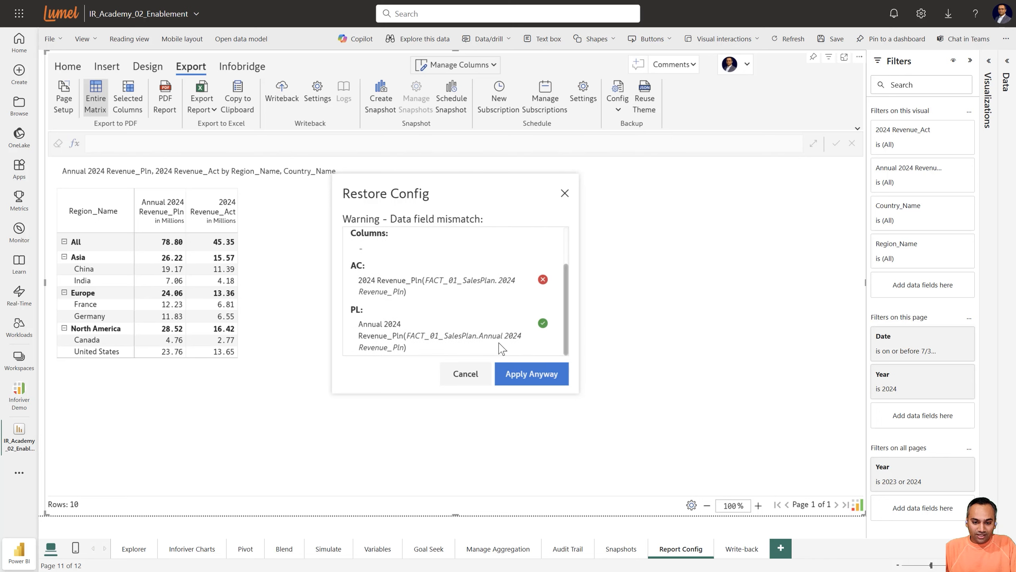
click(527, 380)
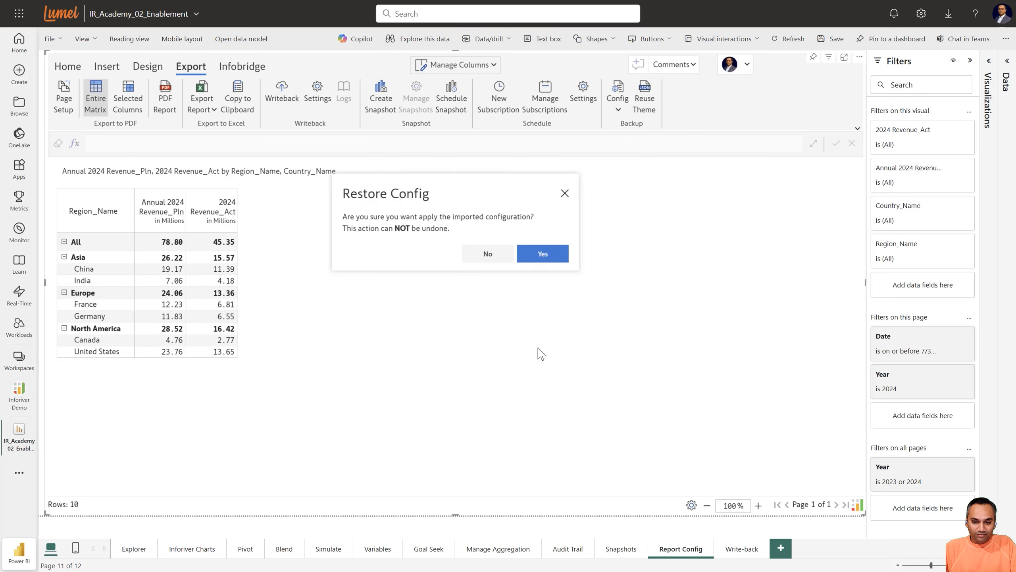
click(541, 255)
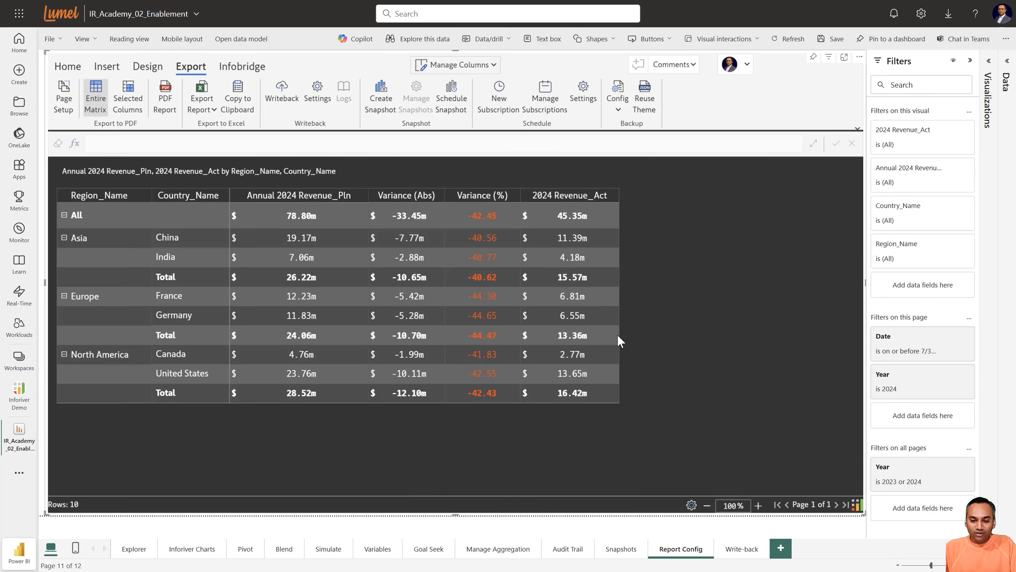
- Move the 2024 Revenue_Act column in front of Annual 2024 Revenue_Pln in the matrix
mouse_move(526, 197)
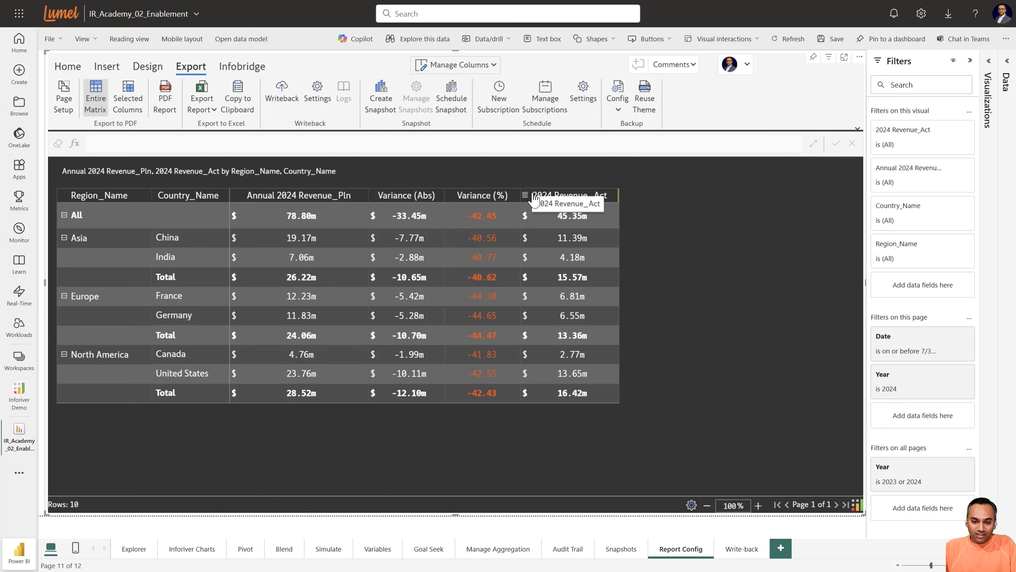
drag(535, 198, 244, 194)
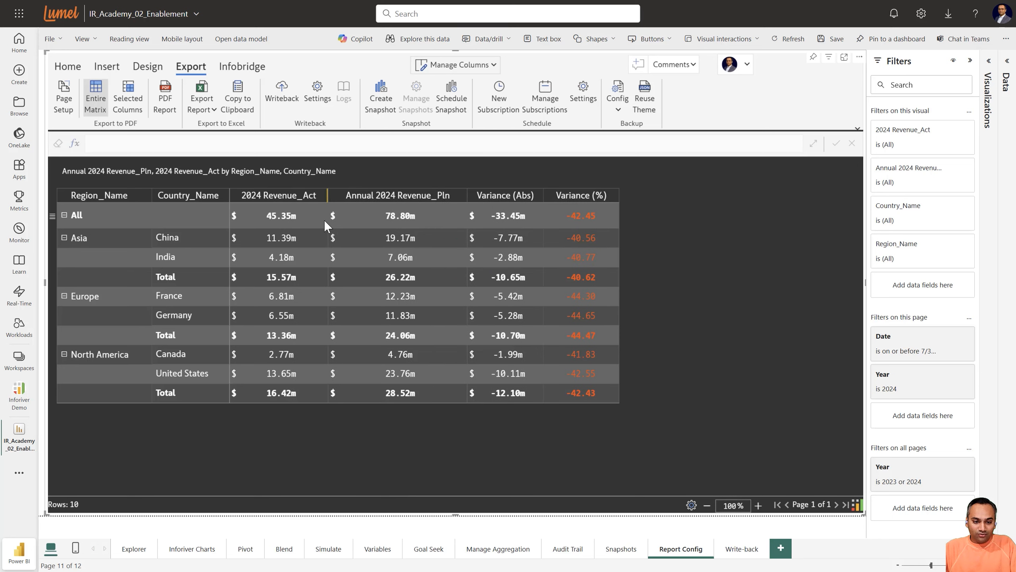